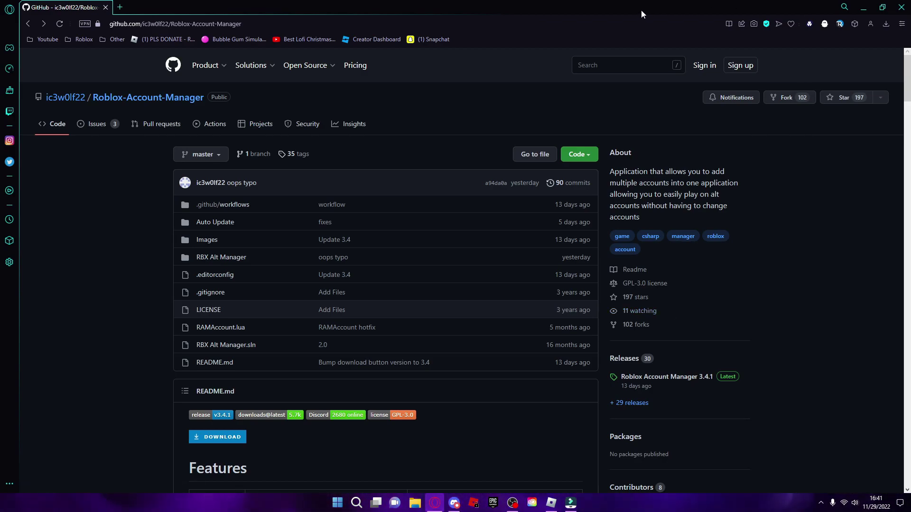
Download Roblox.Account.Manager.3.4.1.zip from the 3.4.1 release, then minimize the browser and Filmora
click(669, 378)
scroll(636, 361, down, 5)
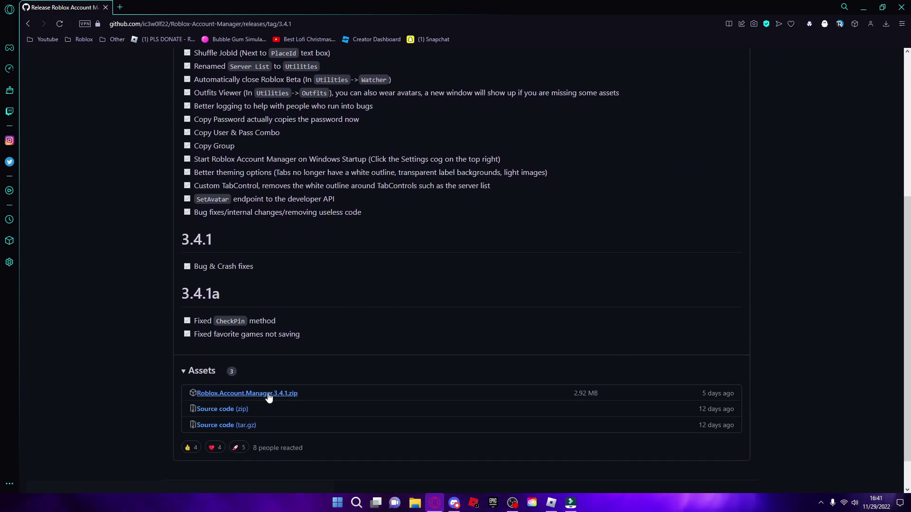
click(239, 395)
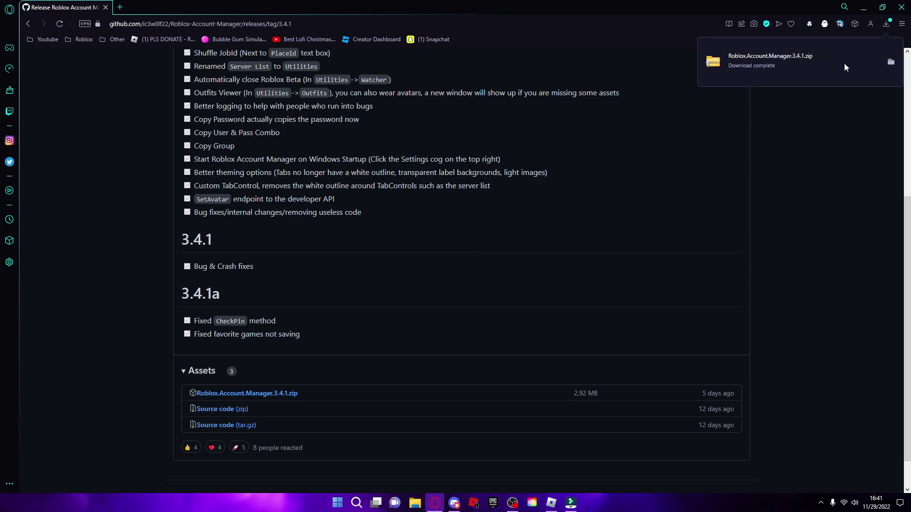
click(868, 9)
click(868, 8)
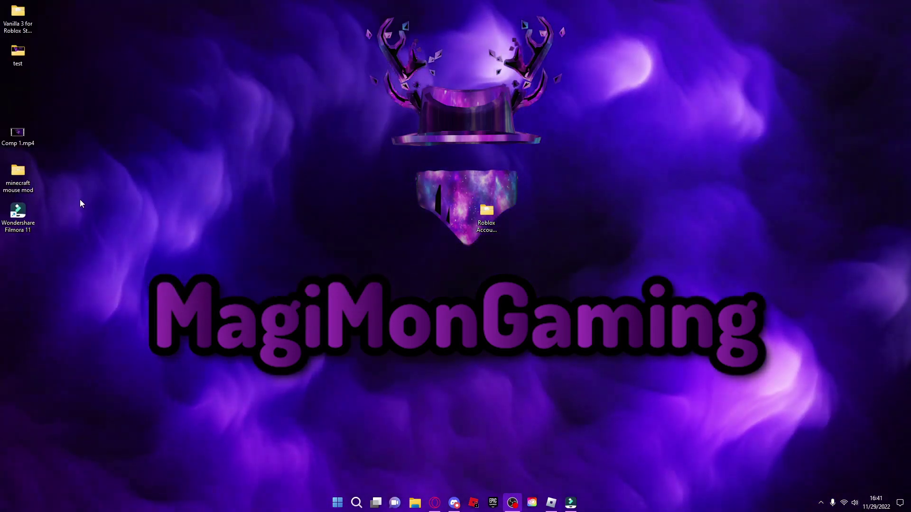
Open the desktop's Roblox Account Manager folder to list its 13 files, including RBX Alt Manager.exe
drag(81, 197, 43, 275)
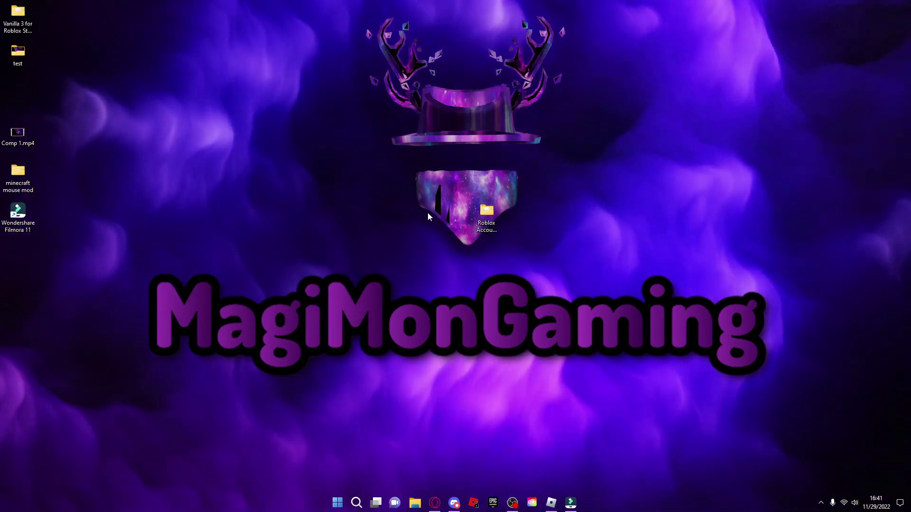
right_click(491, 216)
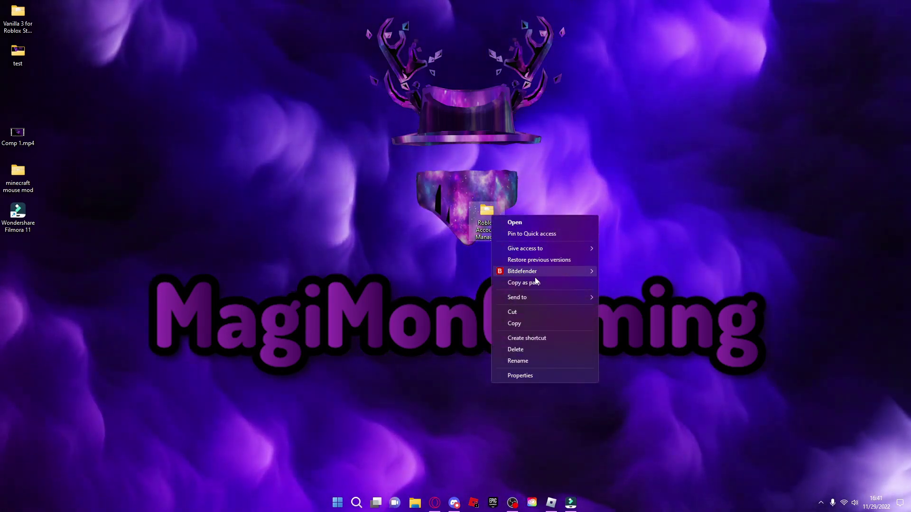
click(400, 271)
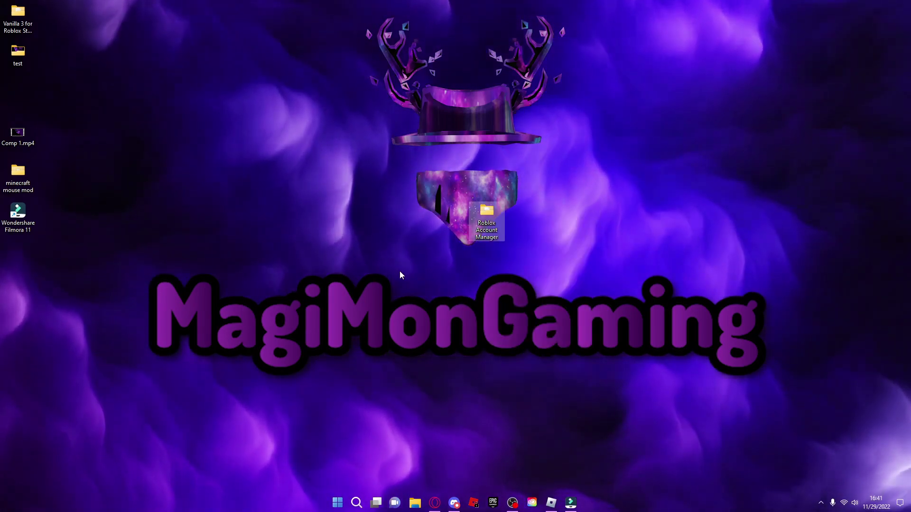
right_click(407, 193)
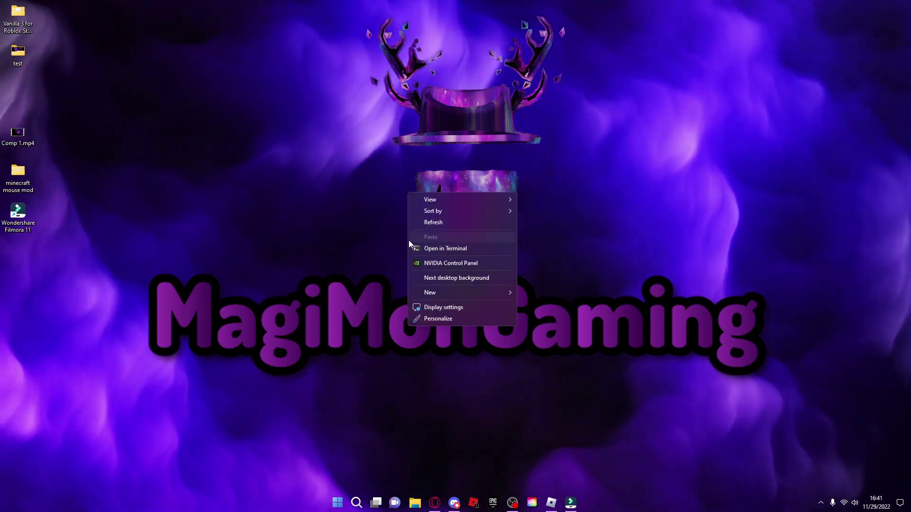
click(339, 229)
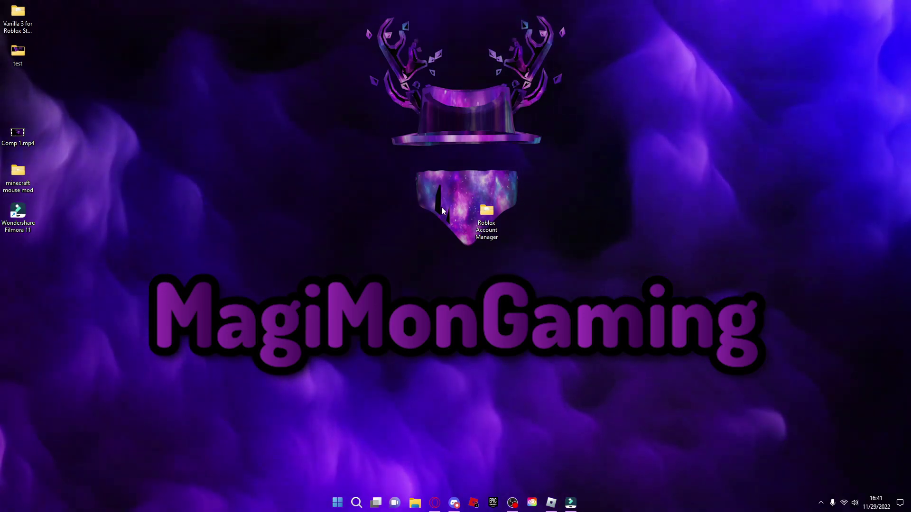
double_click(486, 217)
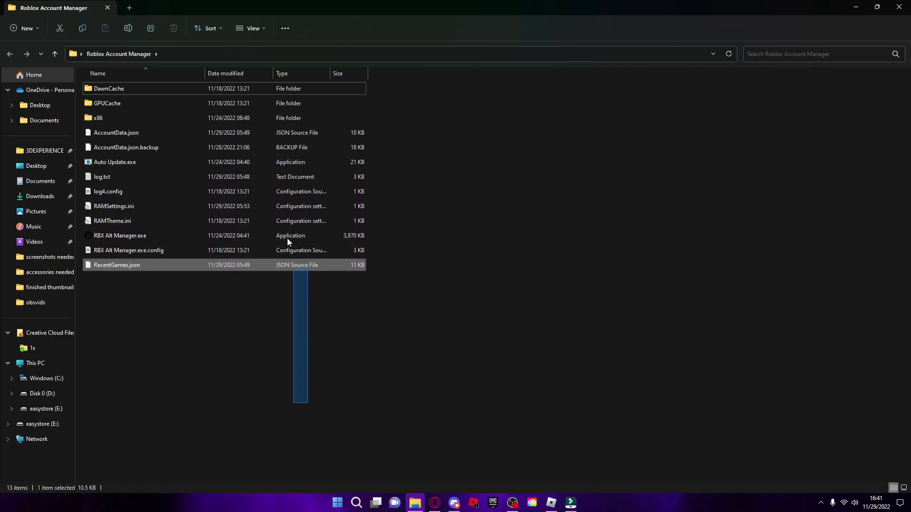
Launch RBX Alt Manager and look over its list of saved accounts
drag(287, 242, 397, 296)
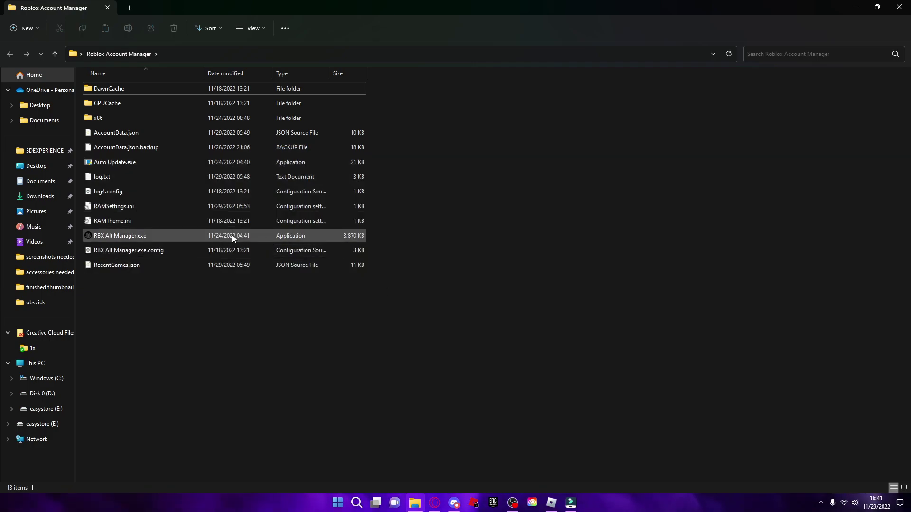
key(super+d)
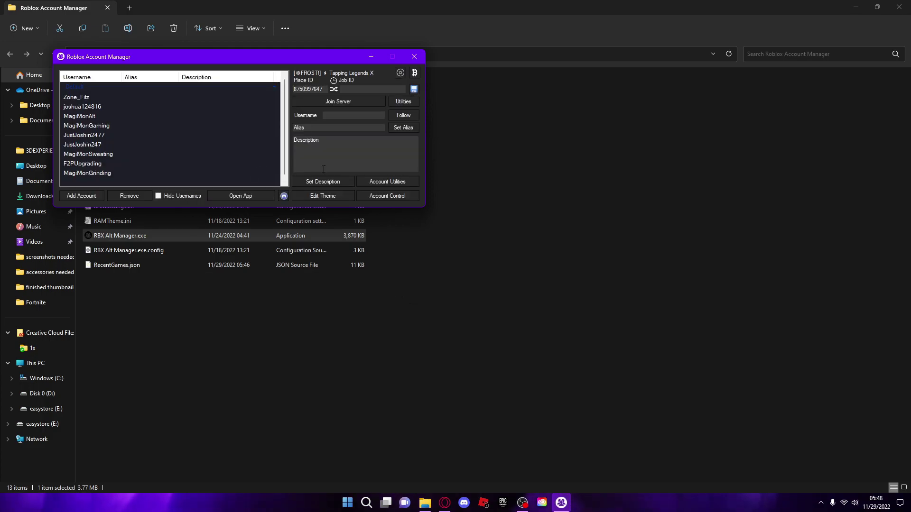
drag(116, 178, 124, 106)
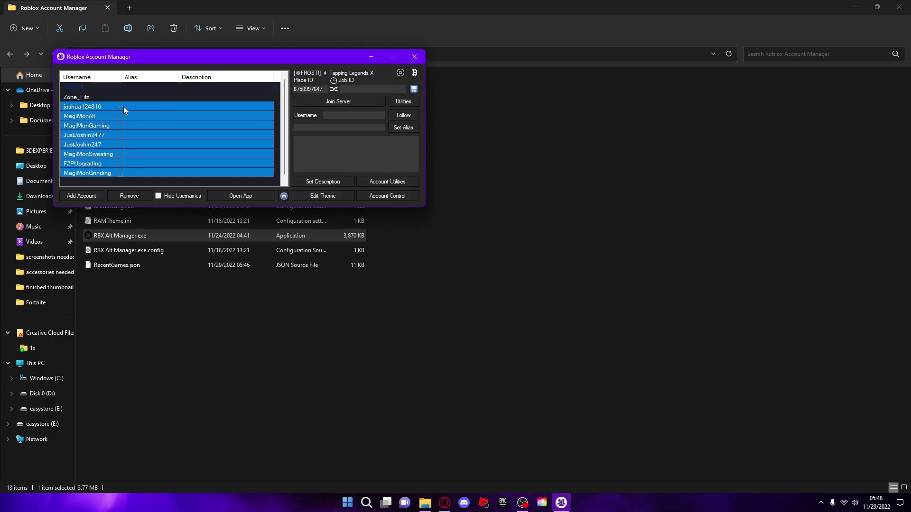
click(140, 182)
Preview the Add Account login window, then close it without adding an account
click(88, 197)
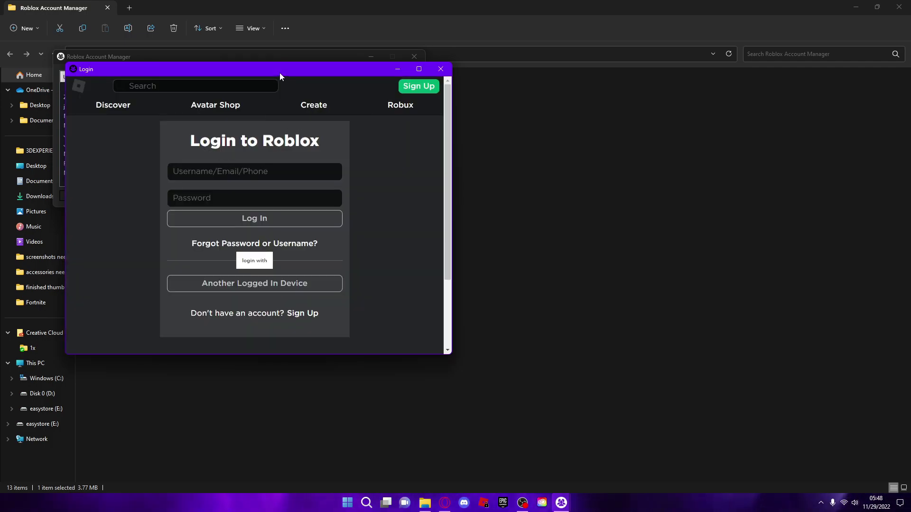
mouse_move(280, 74)
mouse_down()
mouse_move(462, 94)
mouse_move(372, 112)
mouse_up()
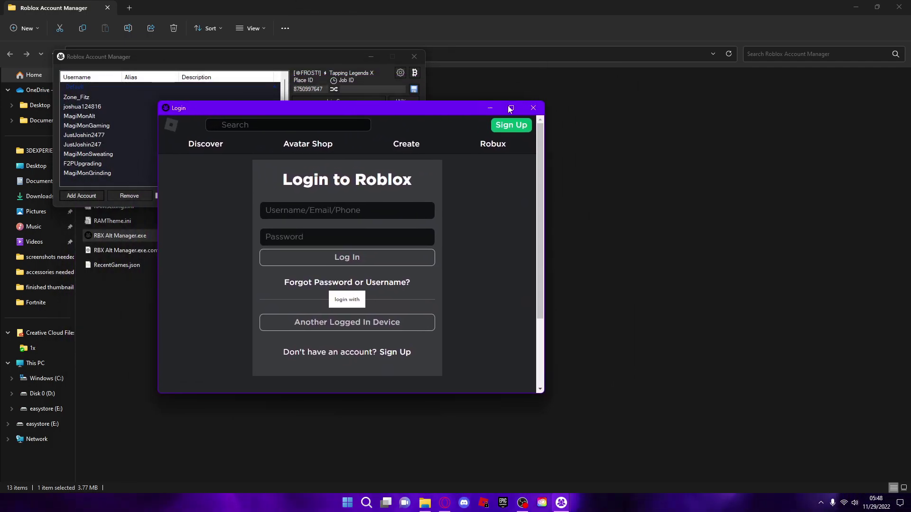
click(535, 108)
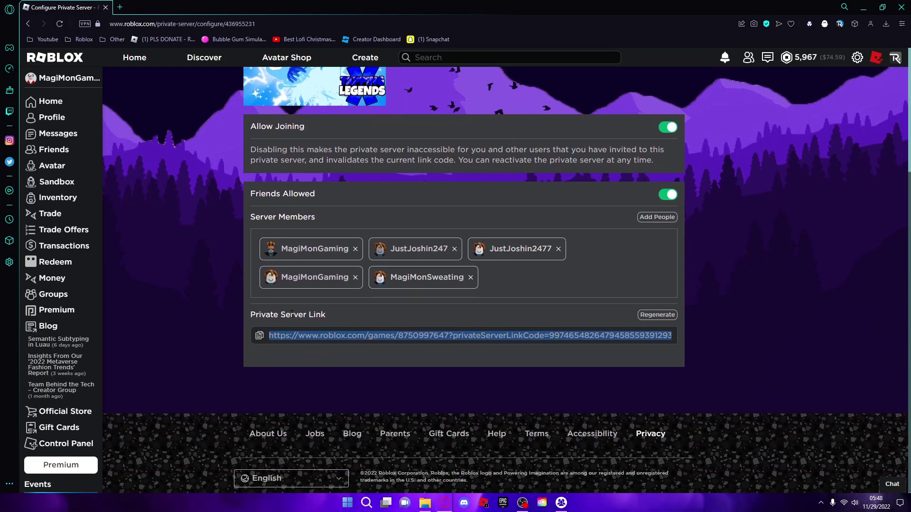
Select the game's place ID in the browser address bar and scroll the private server page
scroll(292, 314, up, 3)
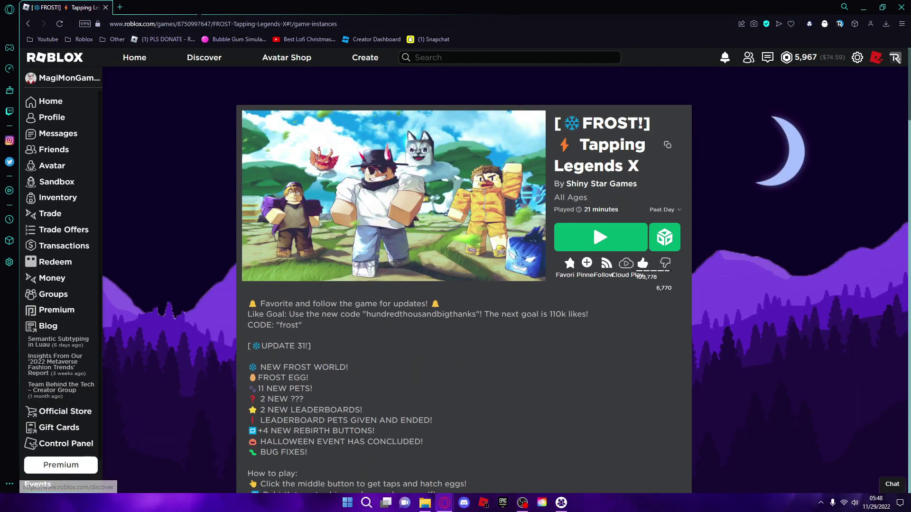
double_click(201, 25)
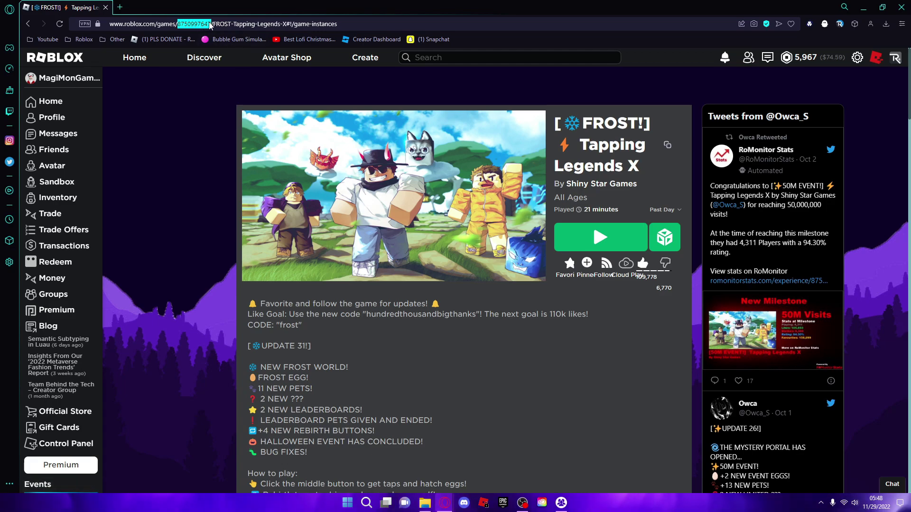
click(560, 505)
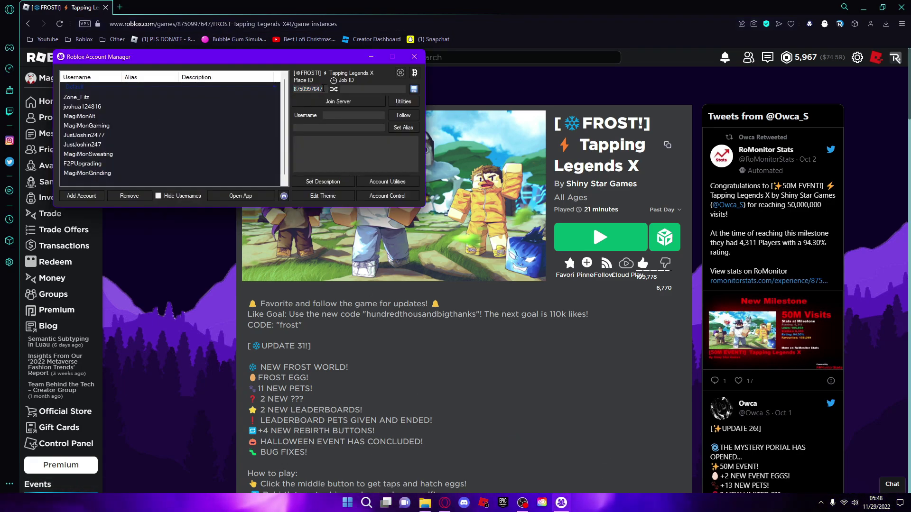
scroll(650, 252, down, 6)
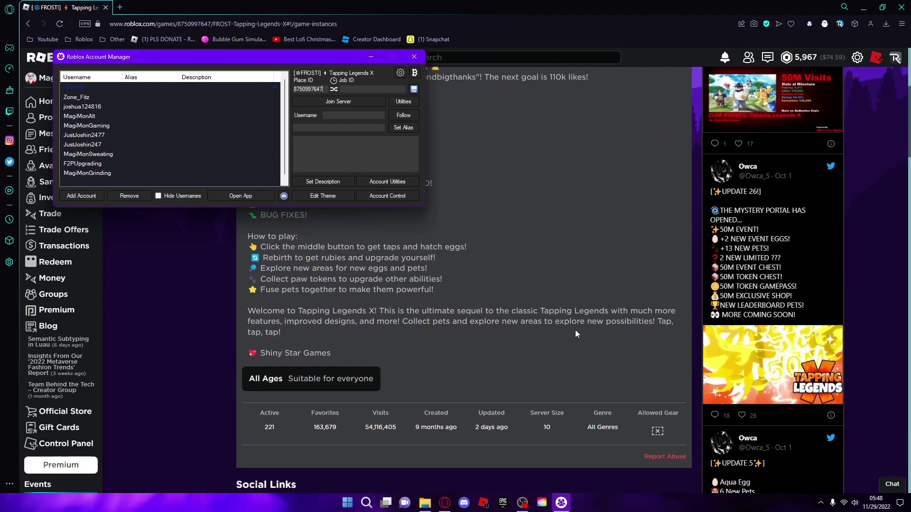
click(575, 329)
scroll(602, 343, down, 10)
scroll(570, 352, down, 6)
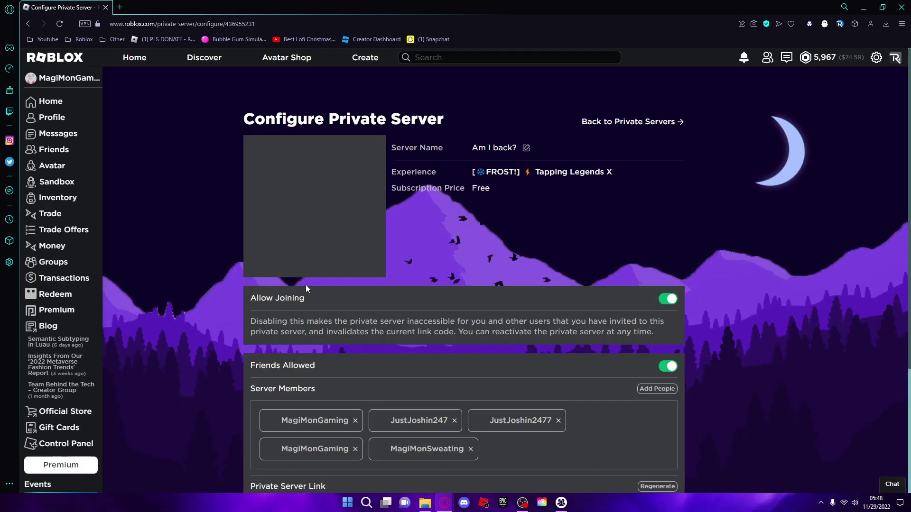
scroll(306, 285, down, 4)
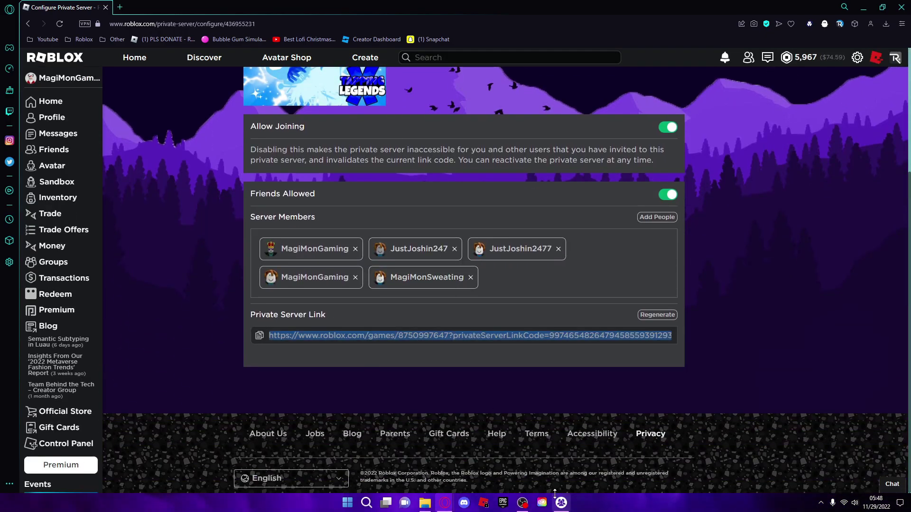
Join the Tapping Legends X server with the first saved account
click(560, 502)
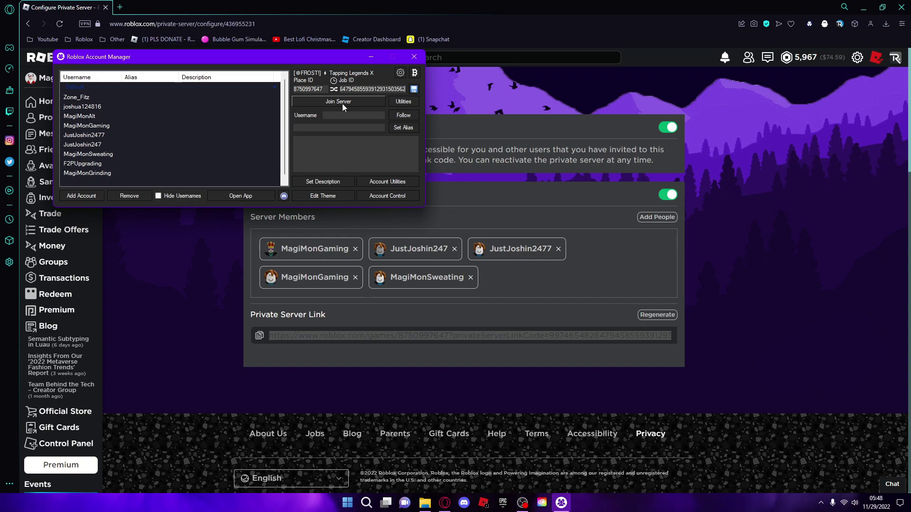
click(124, 97)
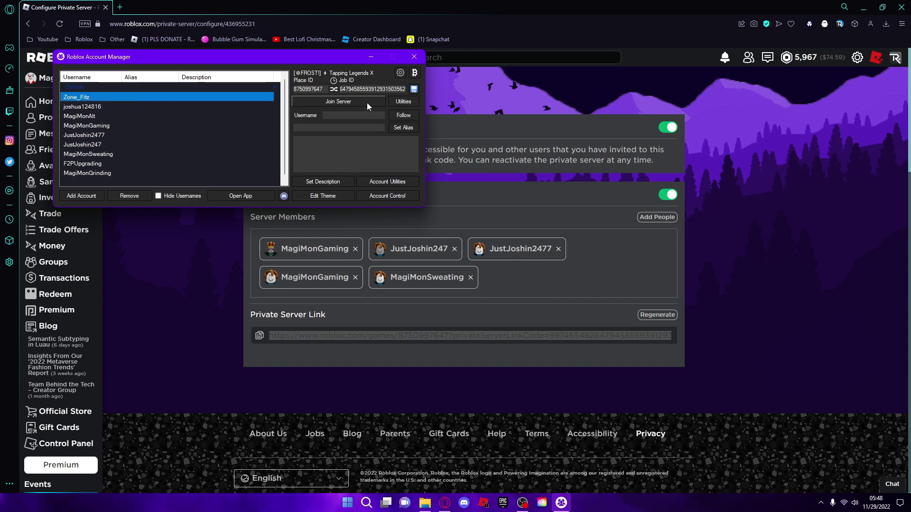
click(366, 102)
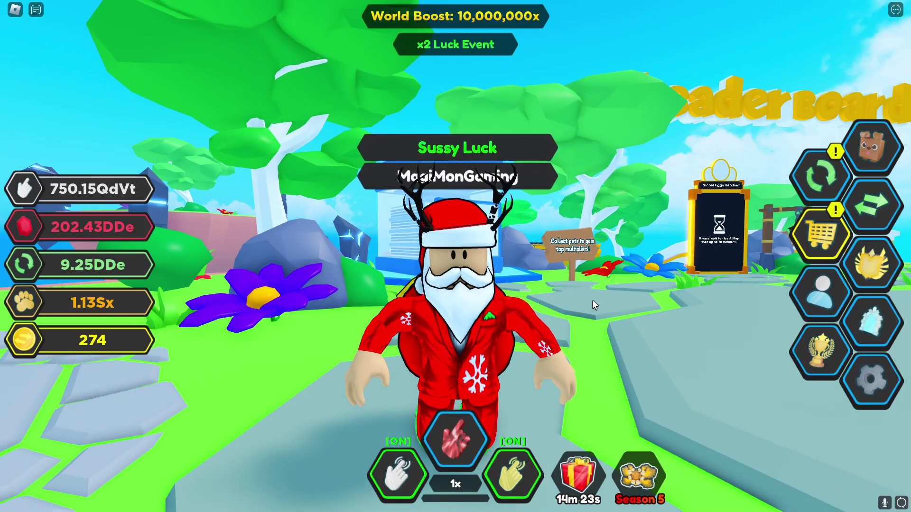
scroll(663, 352, down, 3)
key(Escape)
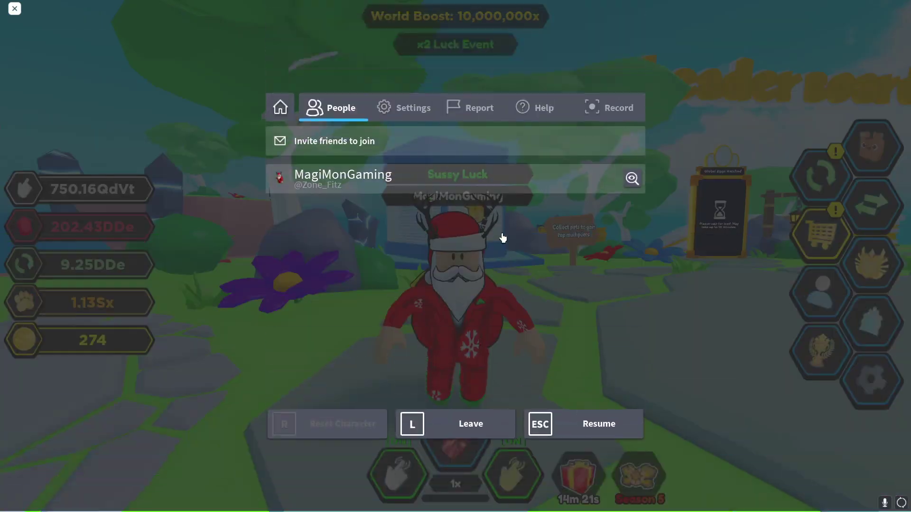
click(394, 111)
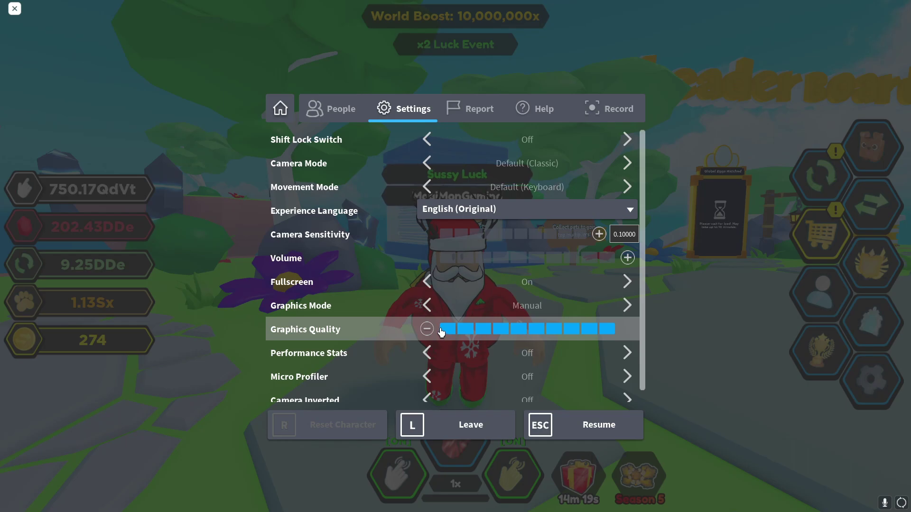
key(Escape)
scroll(590, 293, up, 3)
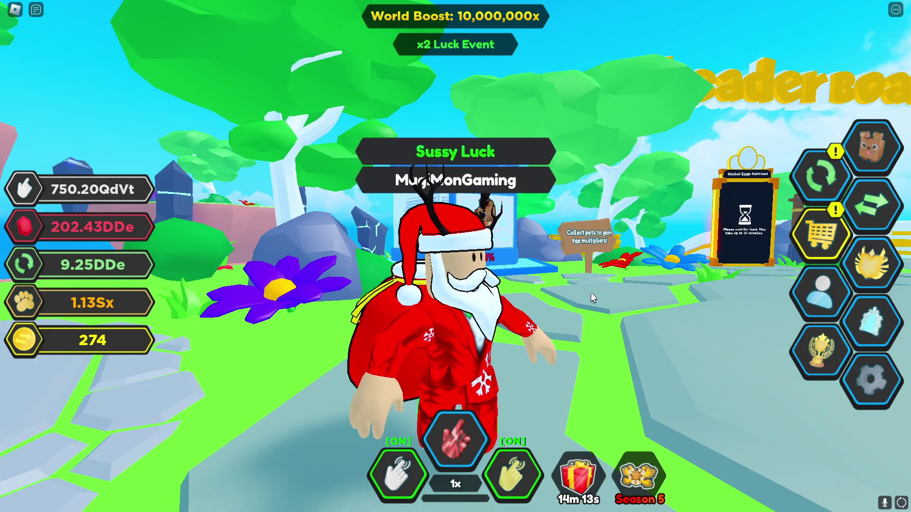
Take the first game out of fullscreen and snap it to the left half
key(F11)
drag(57, 6, 36, 152)
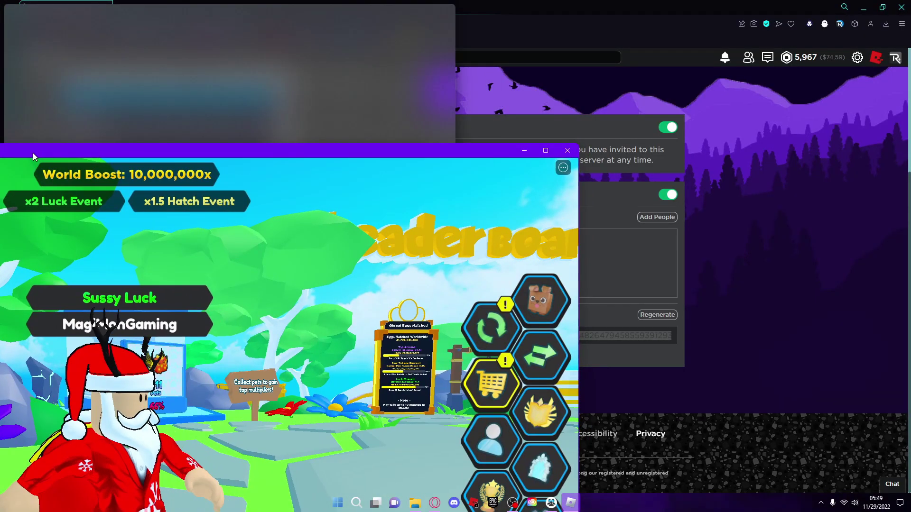
key(super+Left)
click(572, 180)
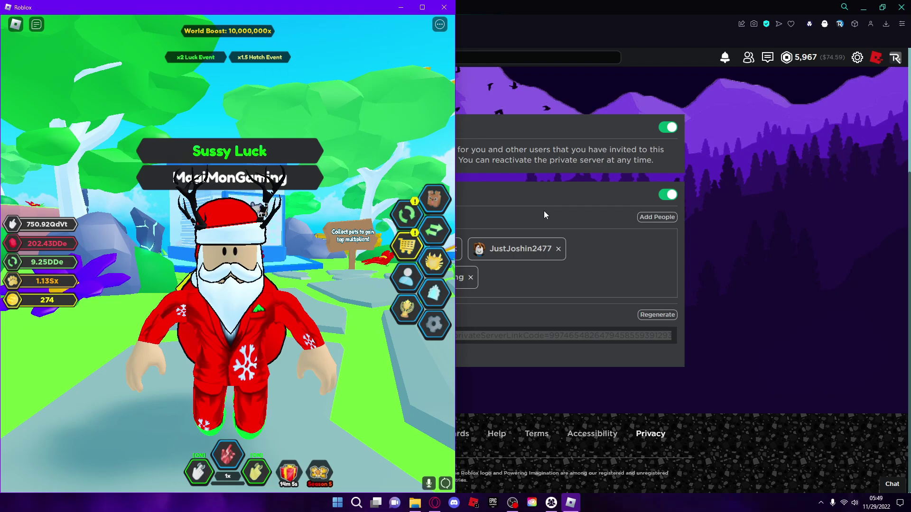
Launch the second account's game and fit its window into the right half
click(550, 504)
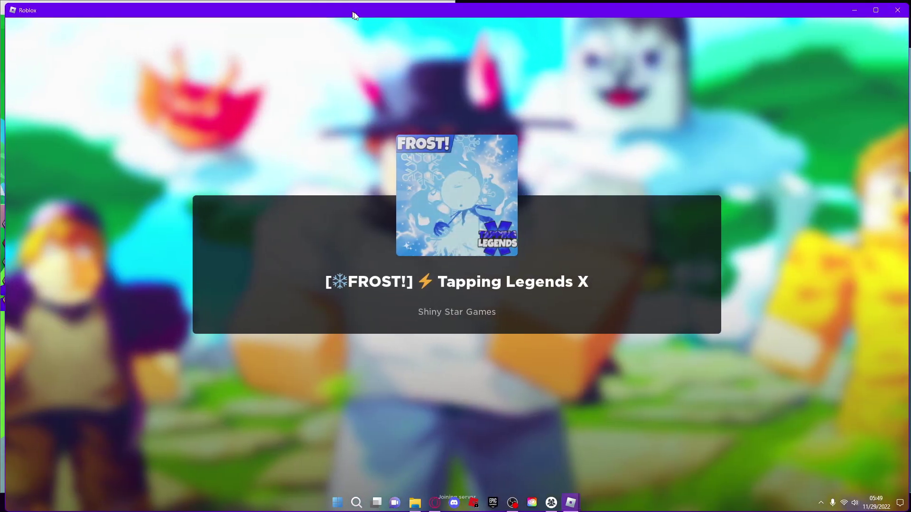
double_click(353, 15)
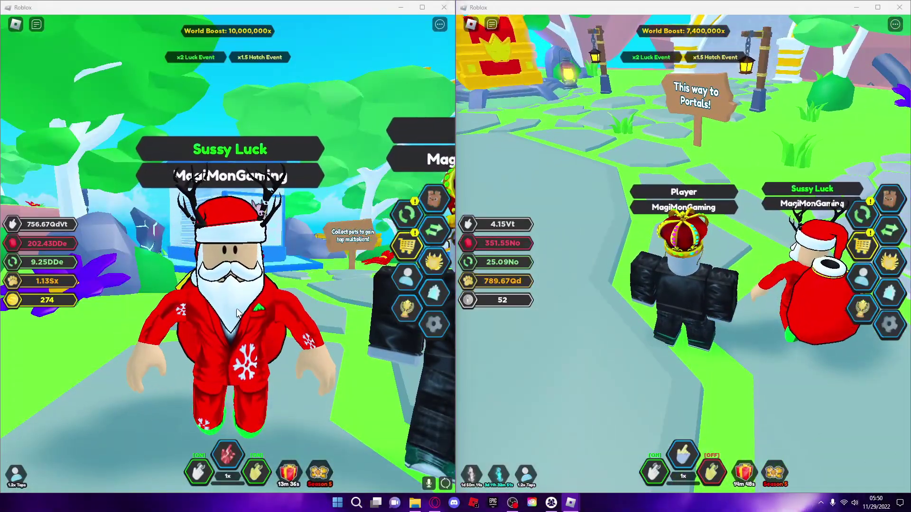
click(294, 283)
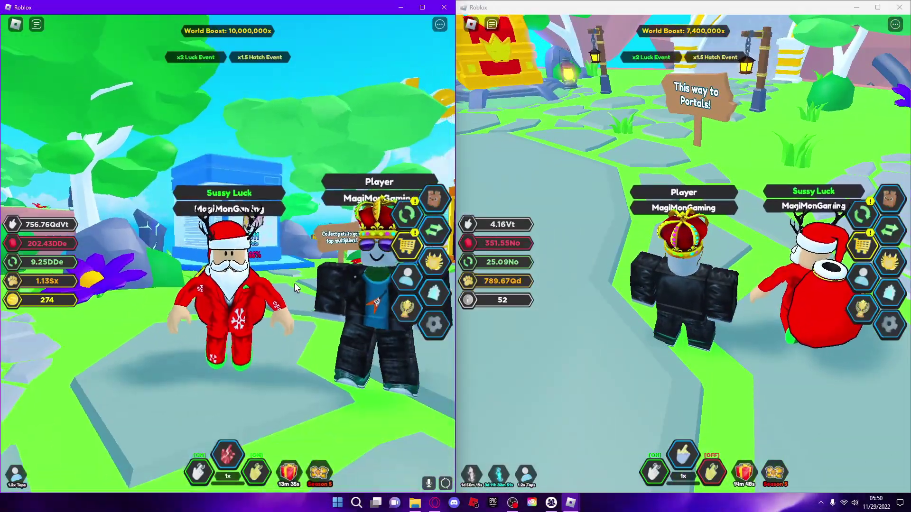
click(775, 288)
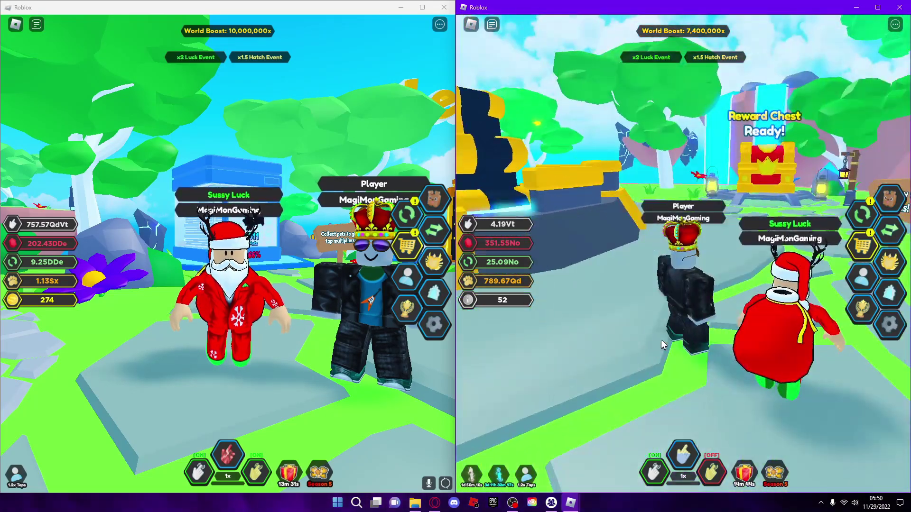
Walk the right character to the teleporter, teleport to the Wild West, and hatch three eggs
key(s)
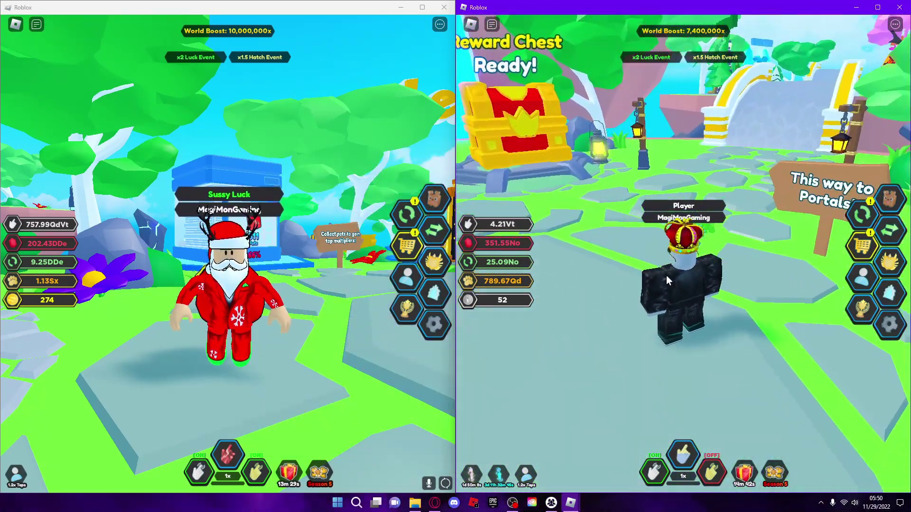
key(w)
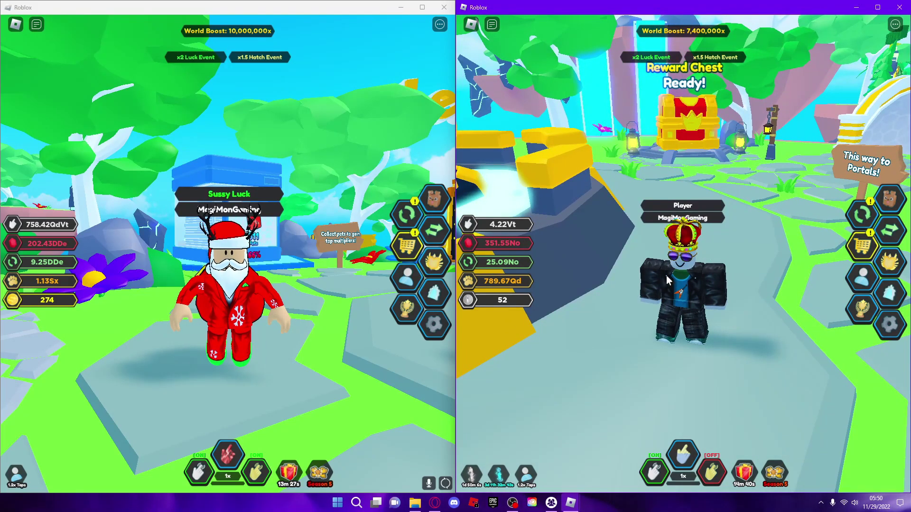
key(w)
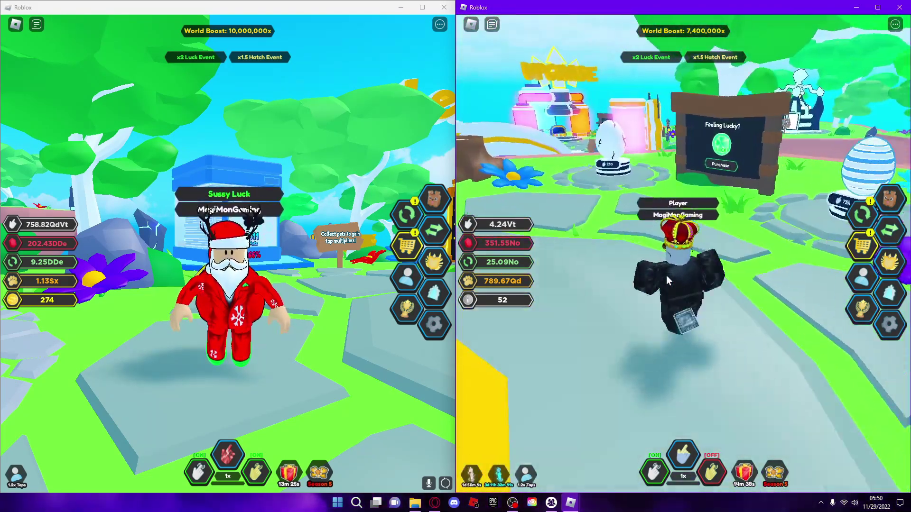
click(889, 308)
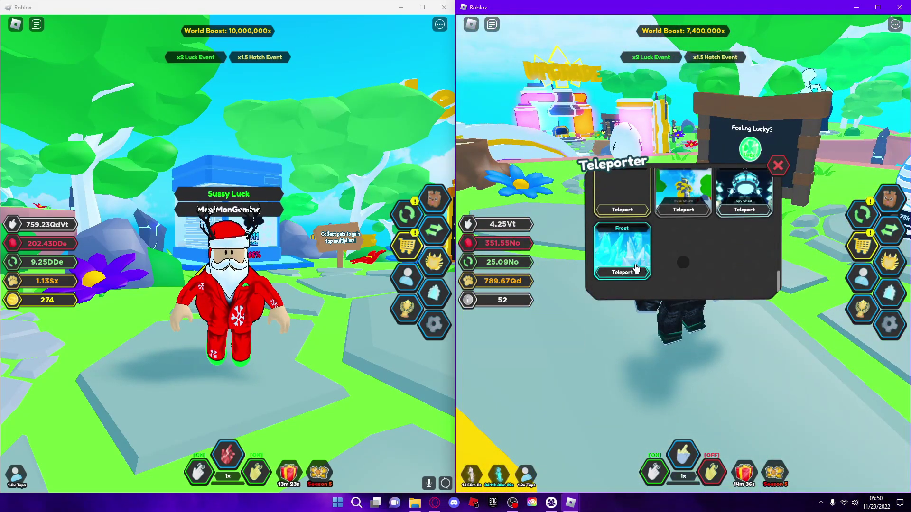
click(642, 269)
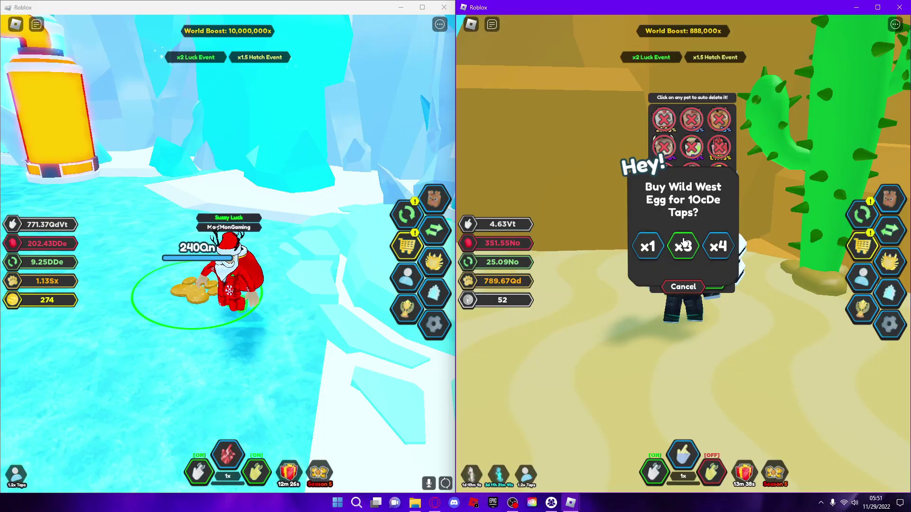
click(687, 242)
Walk the left character to the Frost Egg and buy a batch to hatch
click(240, 246)
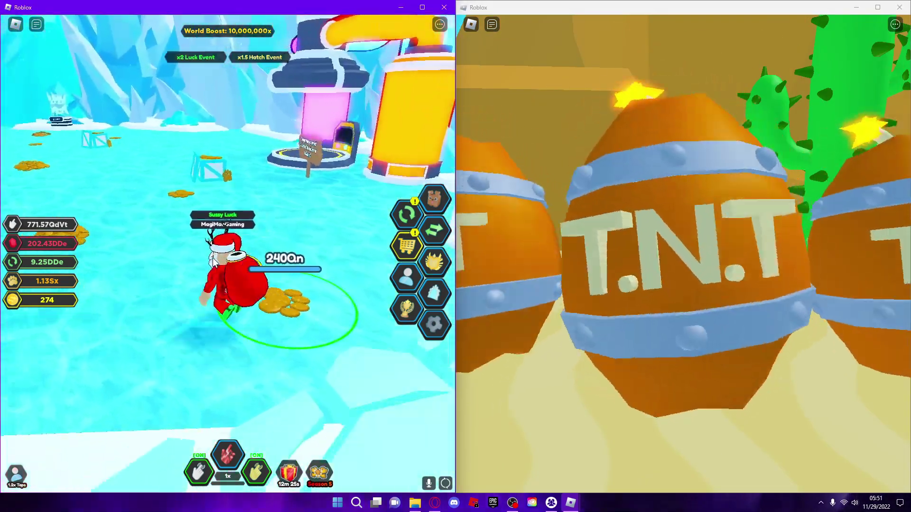
key(w)
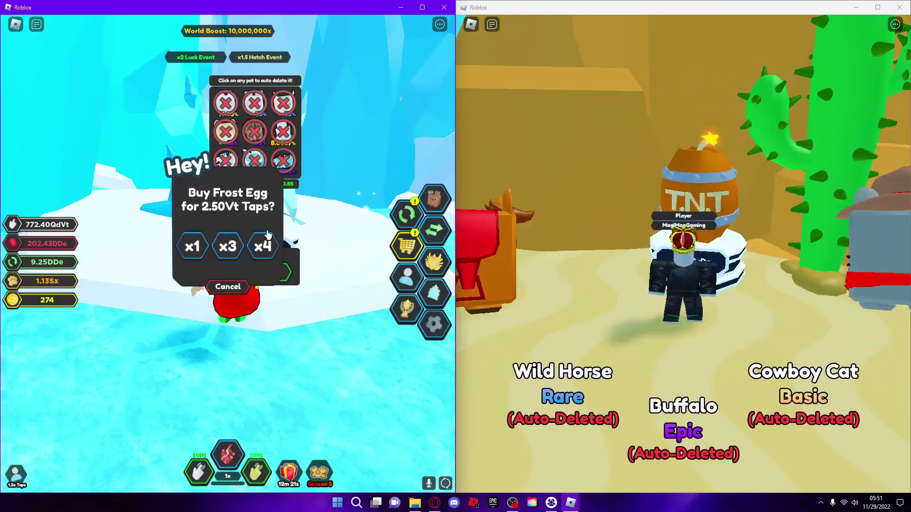
click(258, 247)
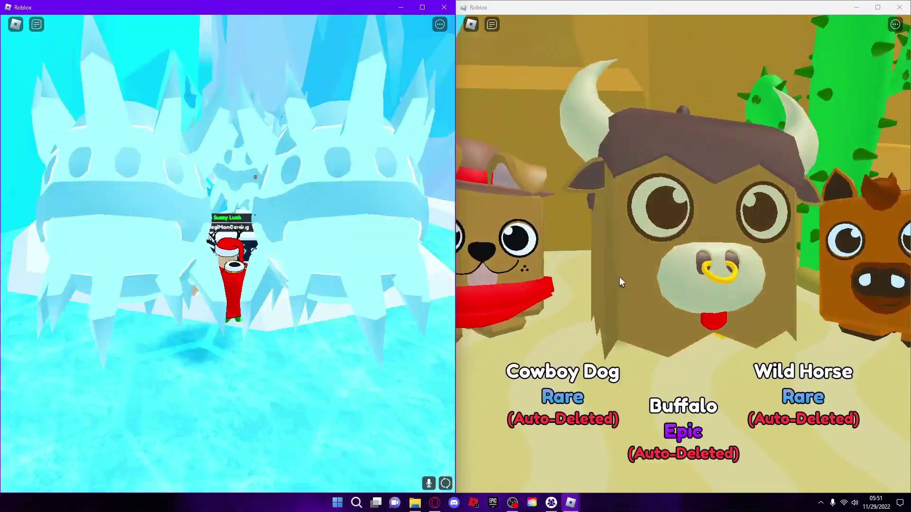
Launch TinyTask from a 'tiny' Start search and place it over the right game
key(super)
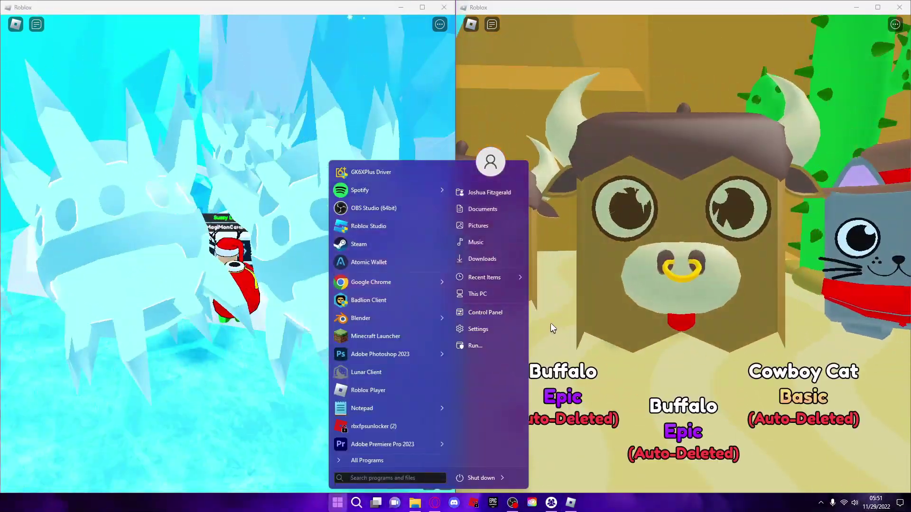
text(tiny)
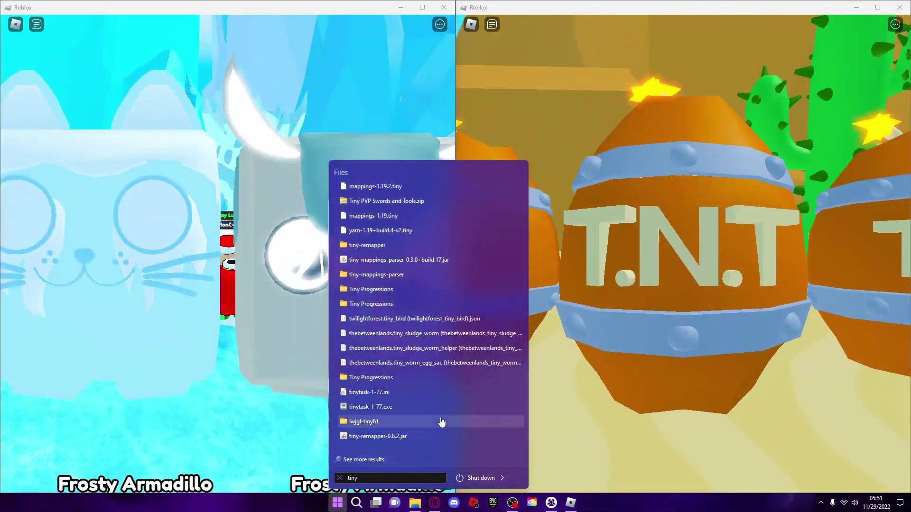
click(380, 406)
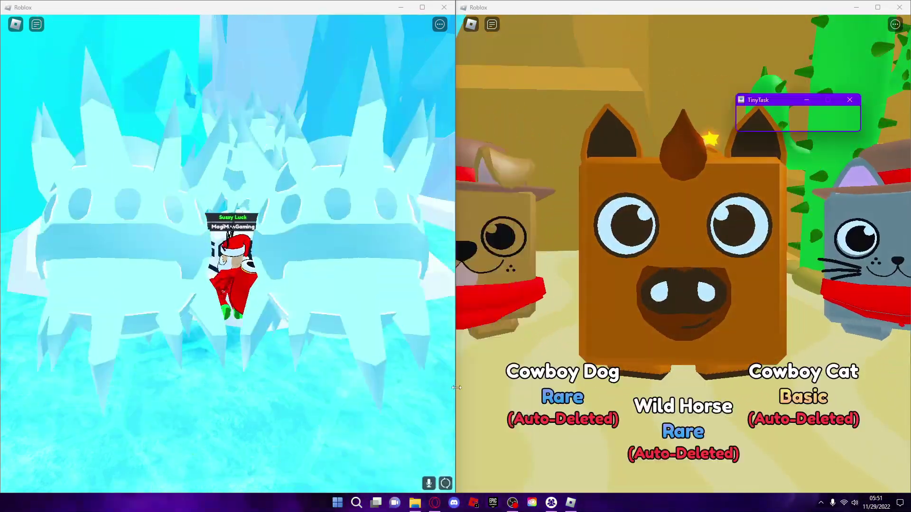
mouse_move(778, 104)
mouse_down()
mouse_move(778, 93)
mouse_move(775, 117)
mouse_move(500, 195)
mouse_up()
Turn on Continuous Playback in TinyTask's preferences and reopen them to view the playback hotkey
click(572, 211)
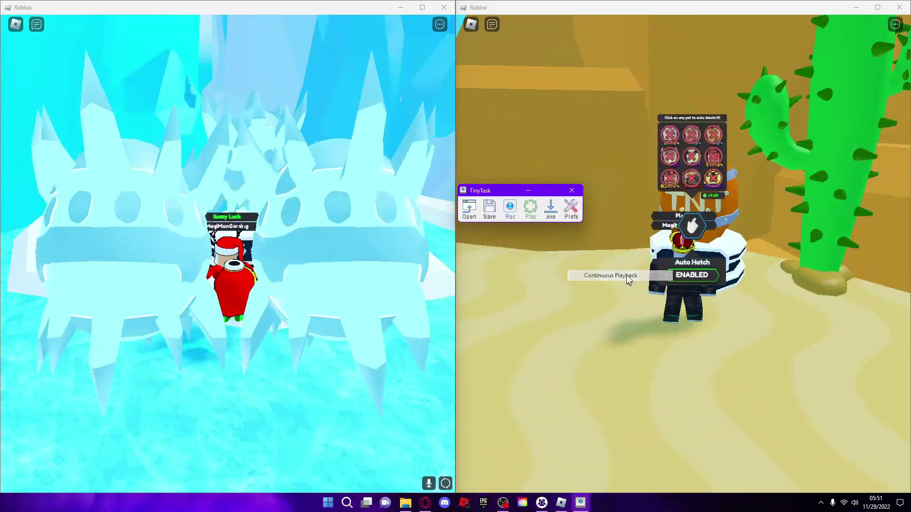
click(627, 275)
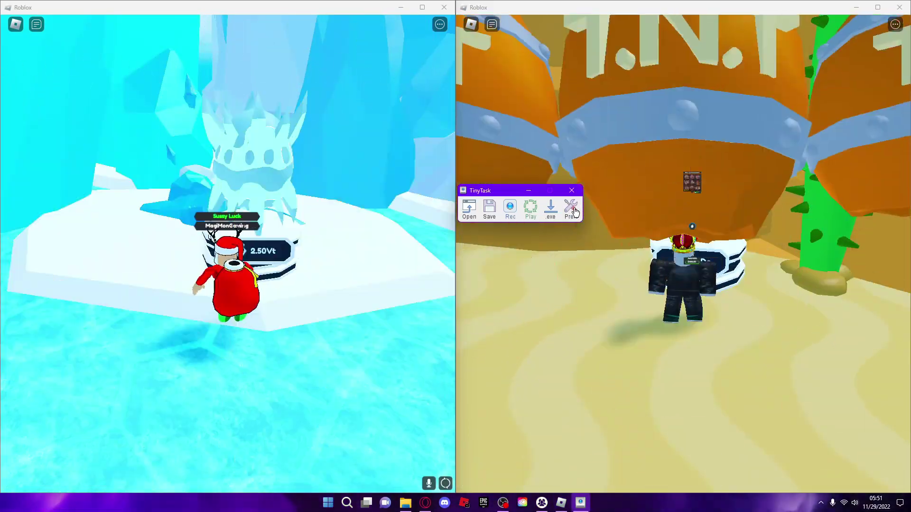
click(575, 212)
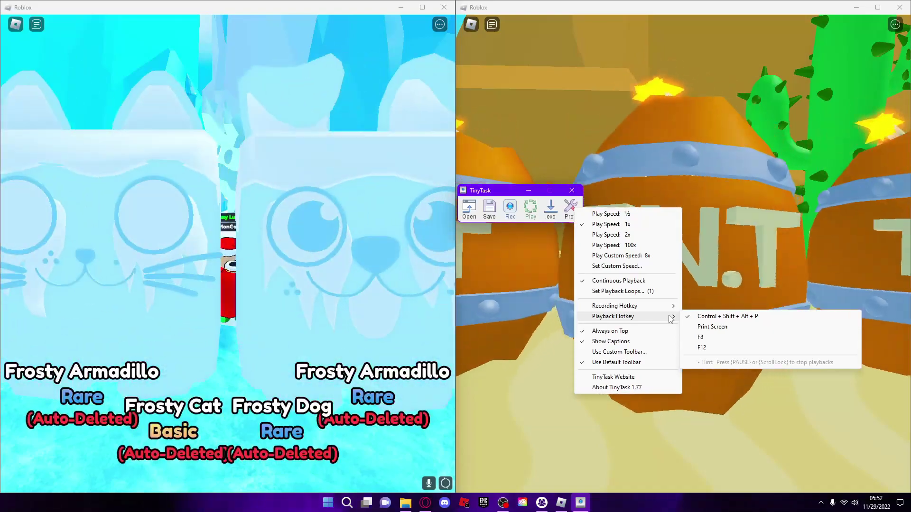
Close TinyTask's preferences and position the recorder over the left game window
click(711, 244)
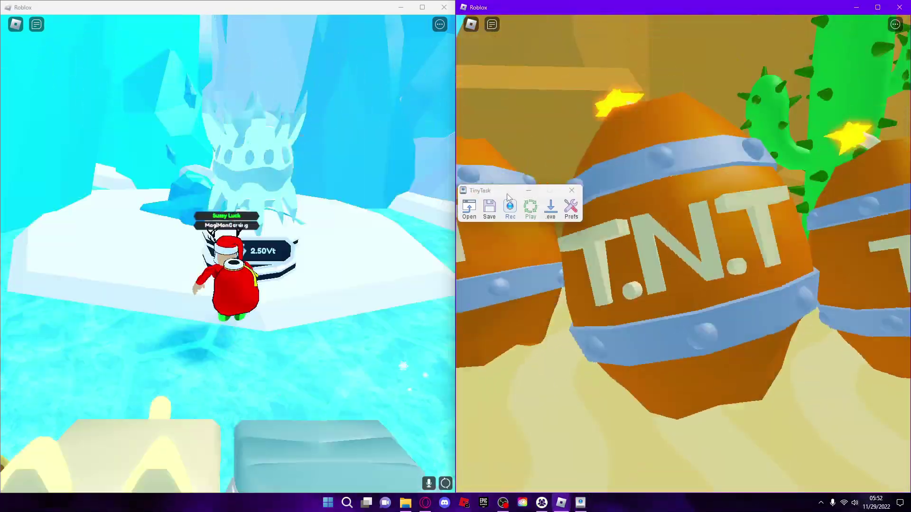
drag(505, 195, 232, 175)
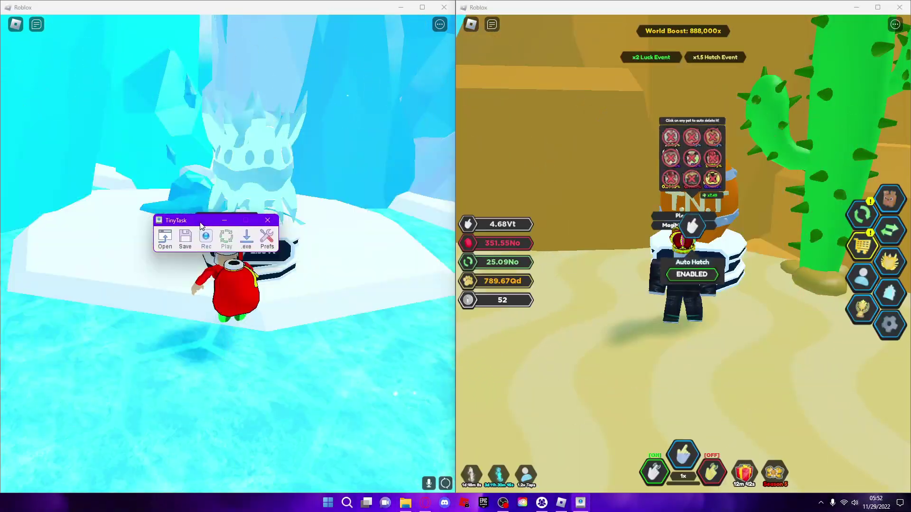
click(256, 169)
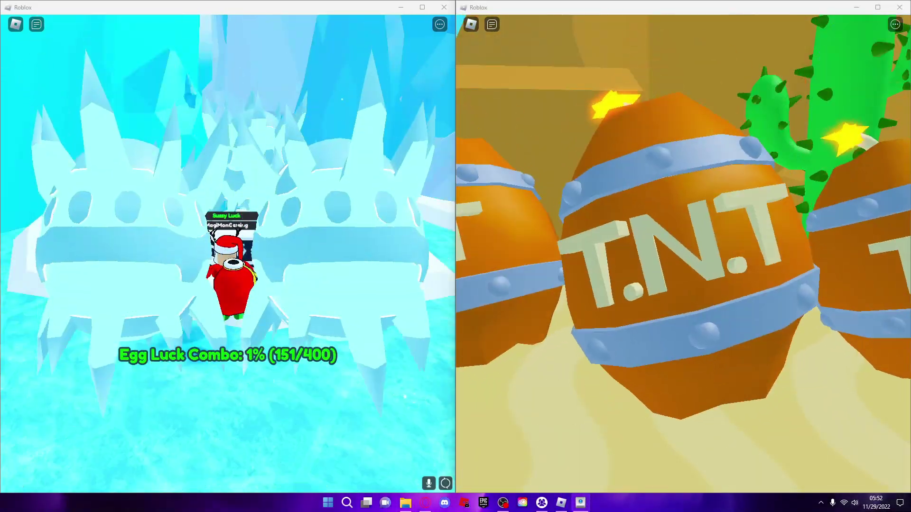
mouse_move(9, 237)
mouse_down()
mouse_move(178, 243)
mouse_move(227, 366)
mouse_move(303, 368)
mouse_move(364, 312)
mouse_up()
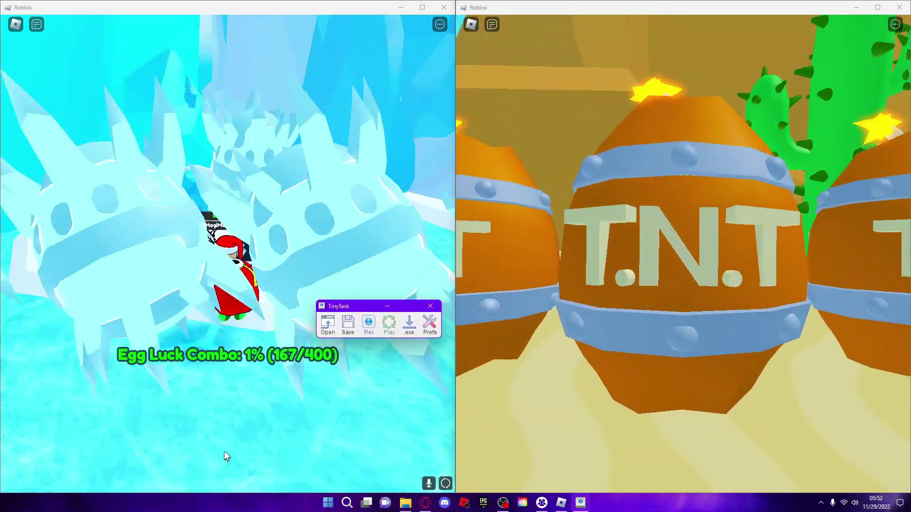
Record clicks alternating left, right, left, right between the two game windows
key(ctrl+shift+alt+r)
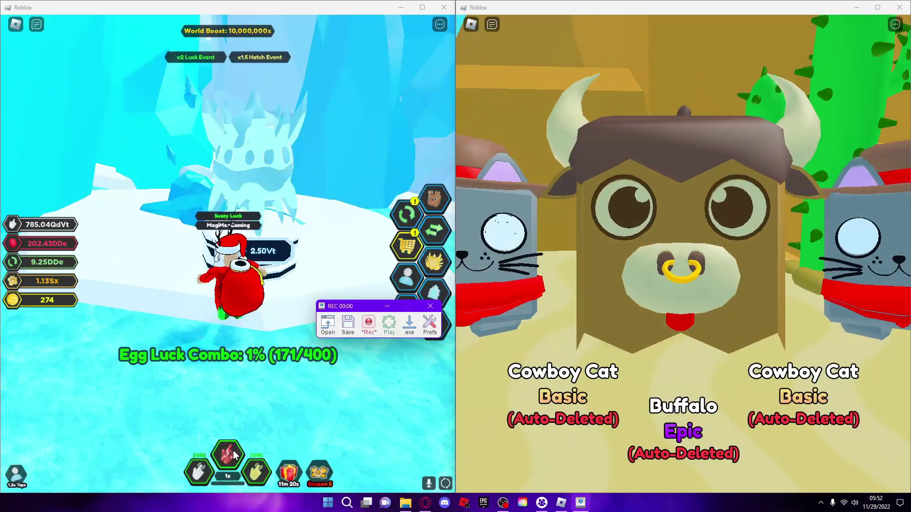
click(233, 451)
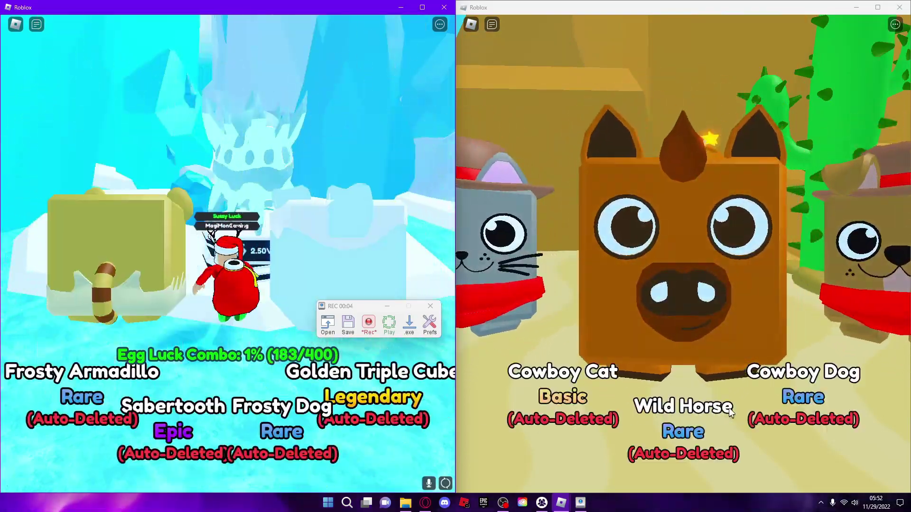
click(708, 419)
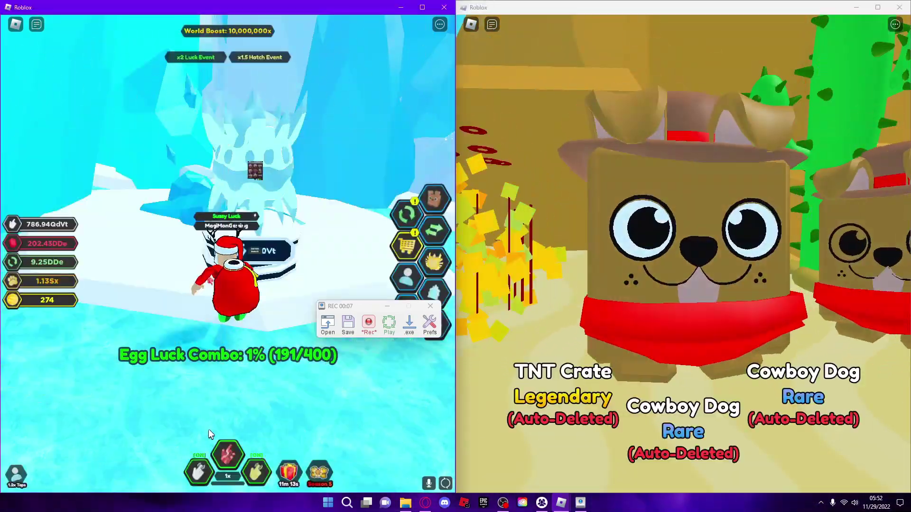
click(232, 448)
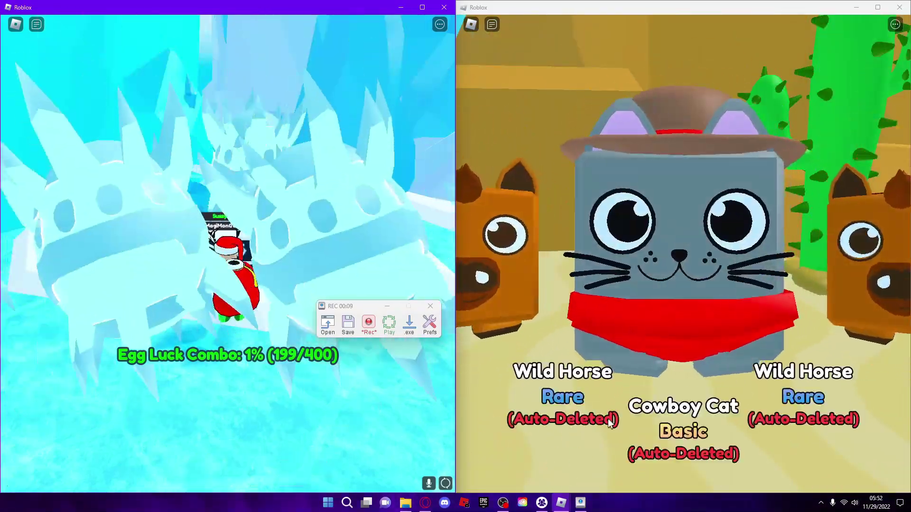
click(714, 400)
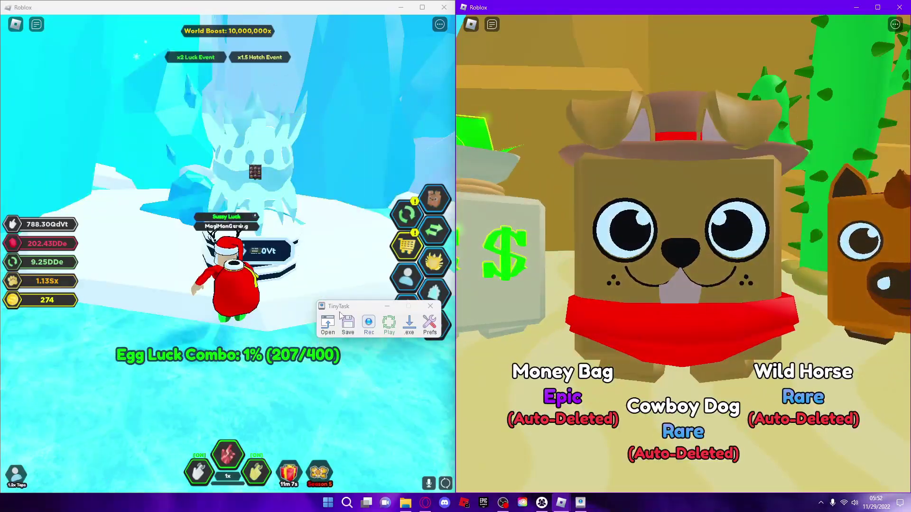
Stop recording, confirm the Ctrl+Shift+Alt+P playback hotkey, and start looping playback
click(369, 322)
drag(346, 307, 354, 248)
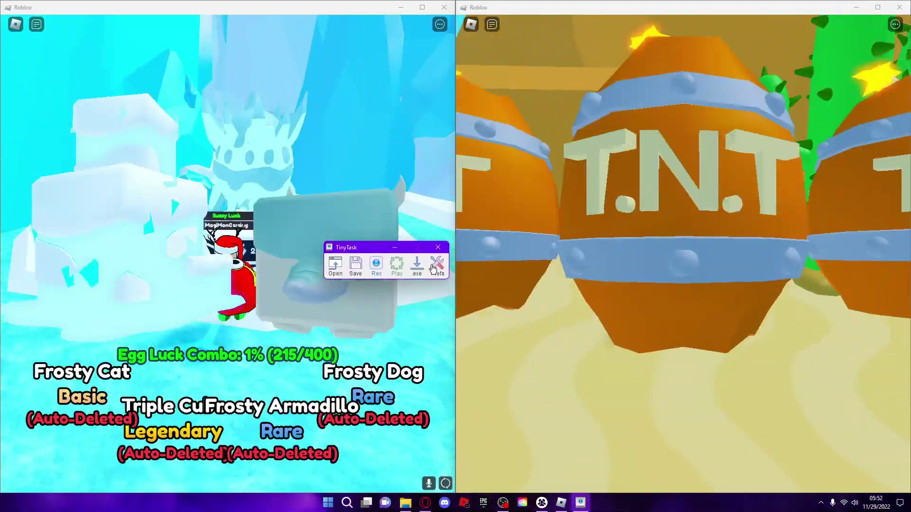
click(433, 269)
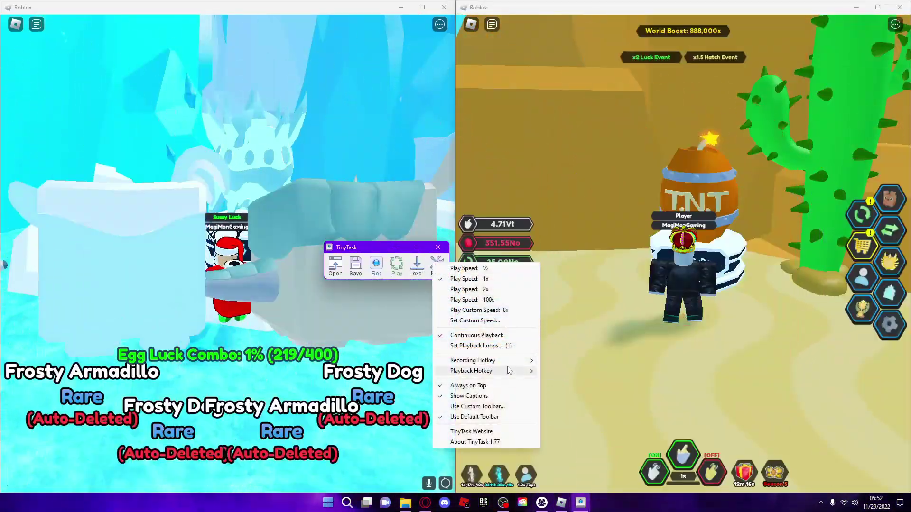
mouse_move(508, 367)
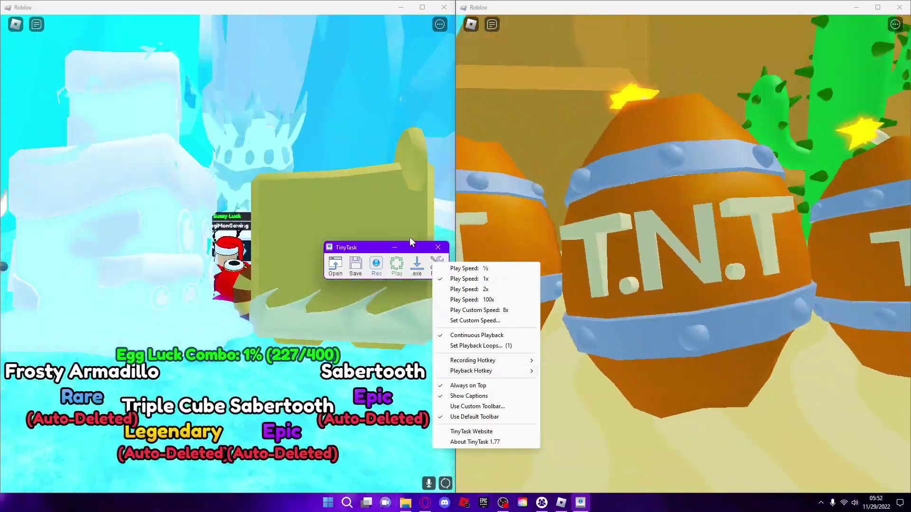
click(409, 237)
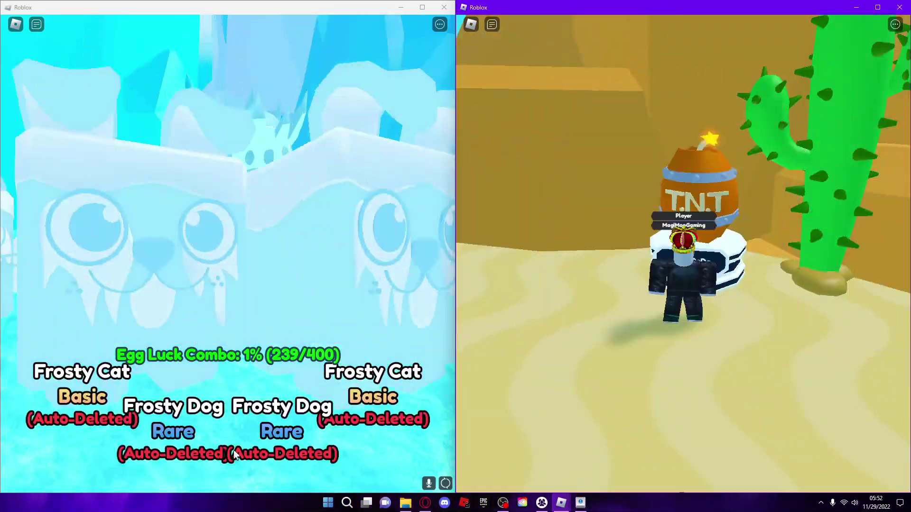
Let the looped playback alternate clicks between the left and right game windows
click(232, 456)
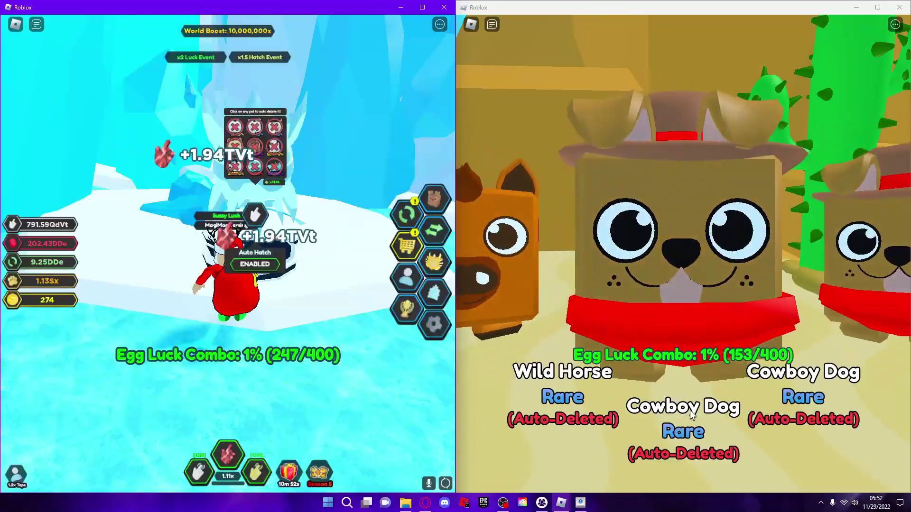
click(707, 419)
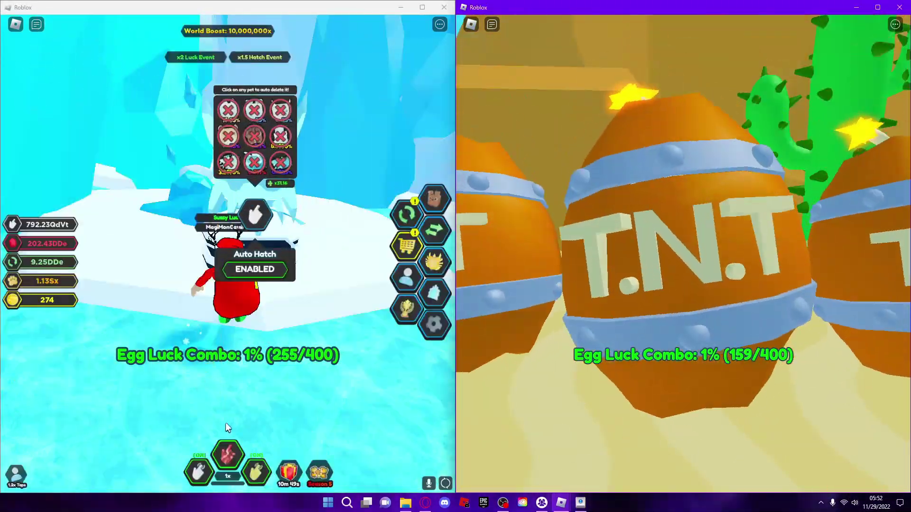
click(210, 433)
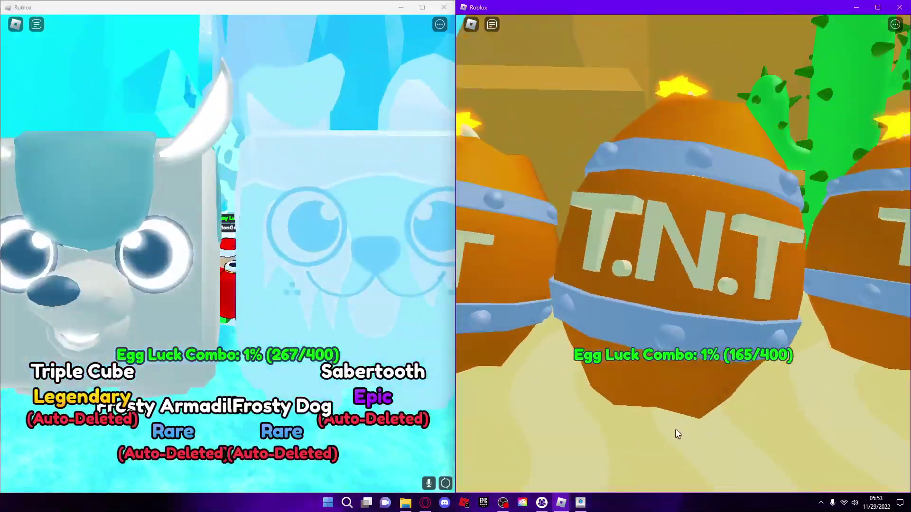
click(676, 429)
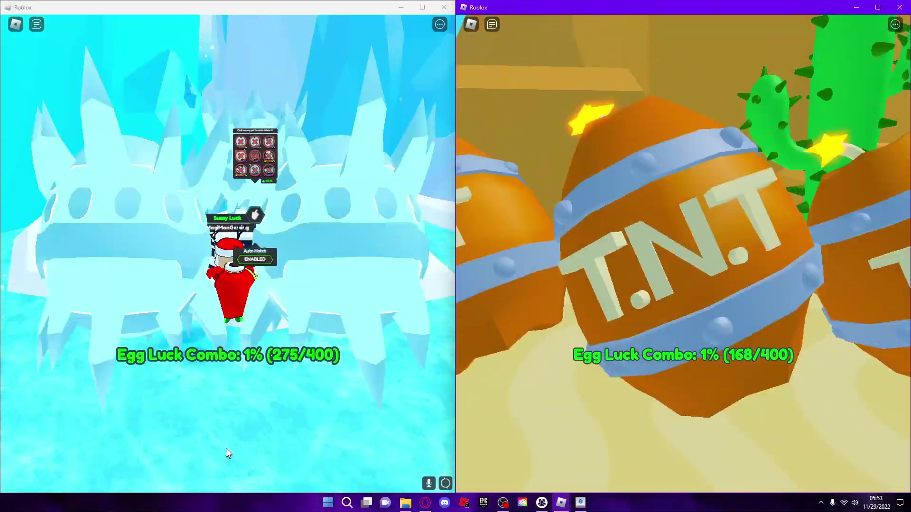
click(232, 452)
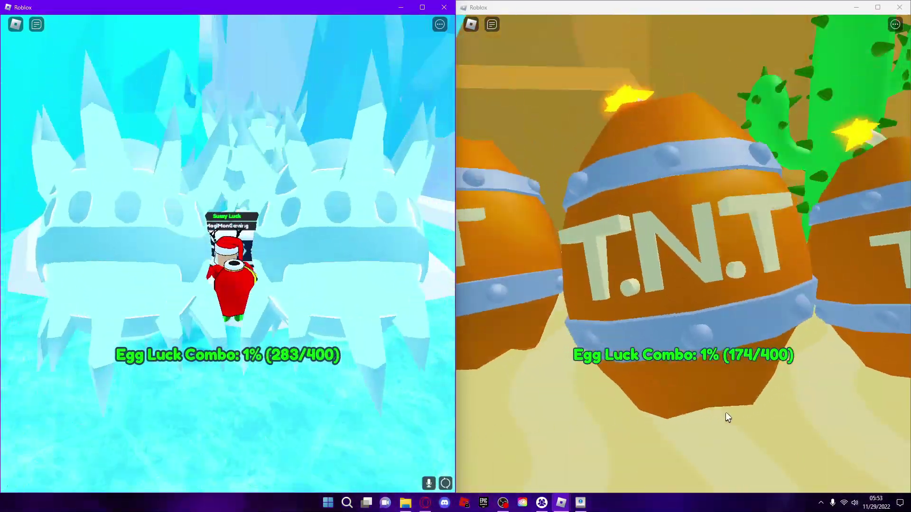
click(708, 420)
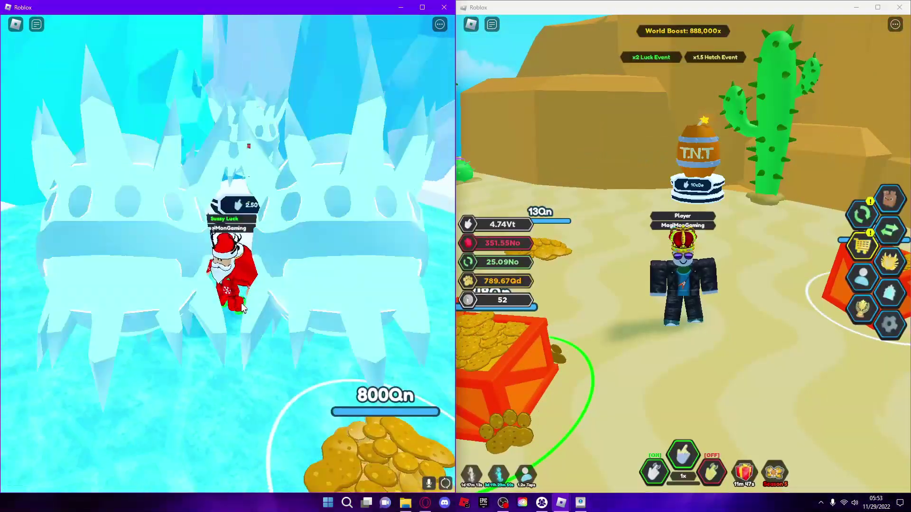
click(268, 305)
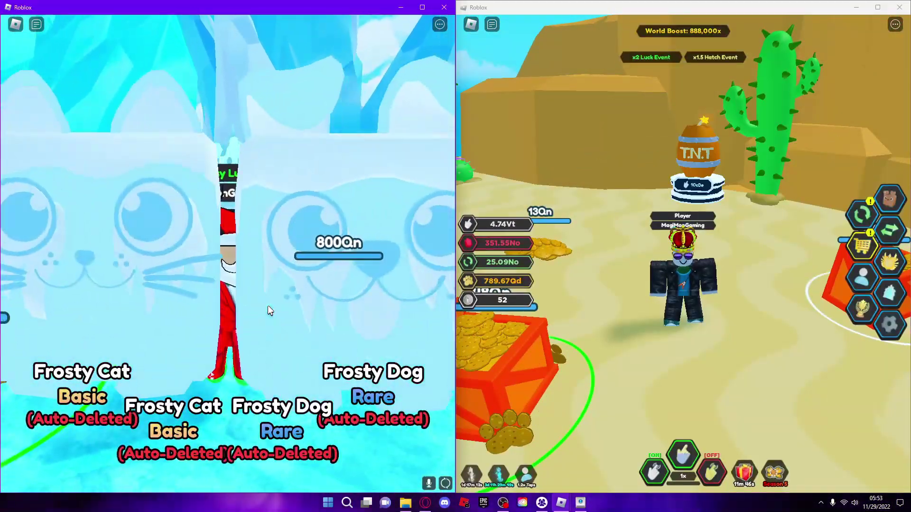
scroll(279, 312, up, 2)
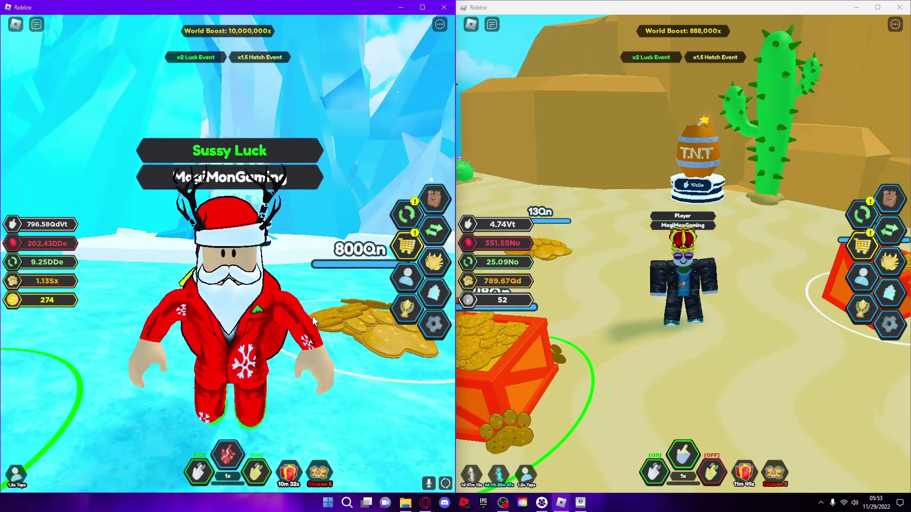
scroll(311, 315, down, 1)
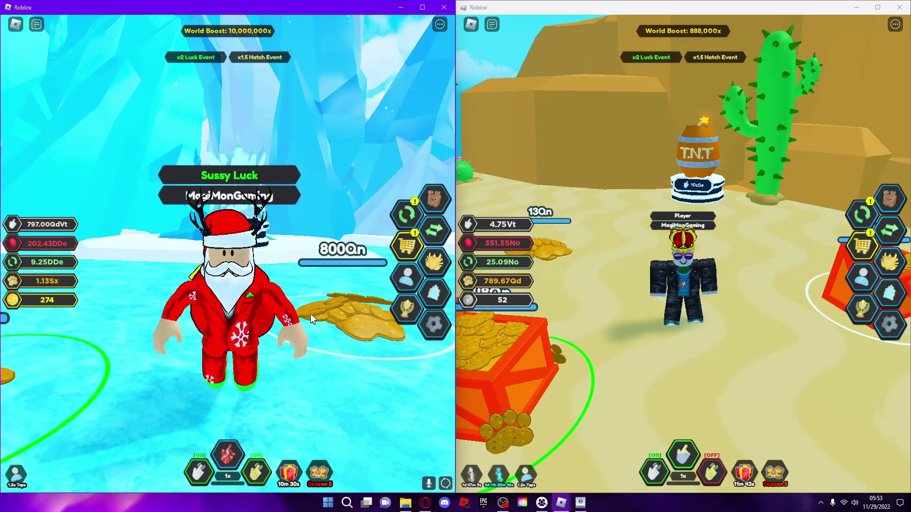